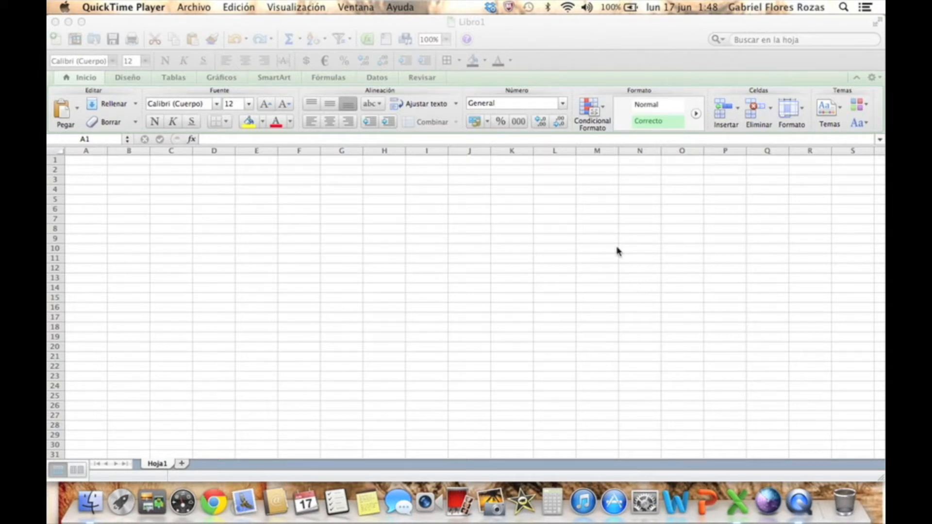
Switch to the Excel workbook and select the cell block H7:N16, clearing the selection again at cell F12
{"action": "left_click", "coordinate": [319, 229]}
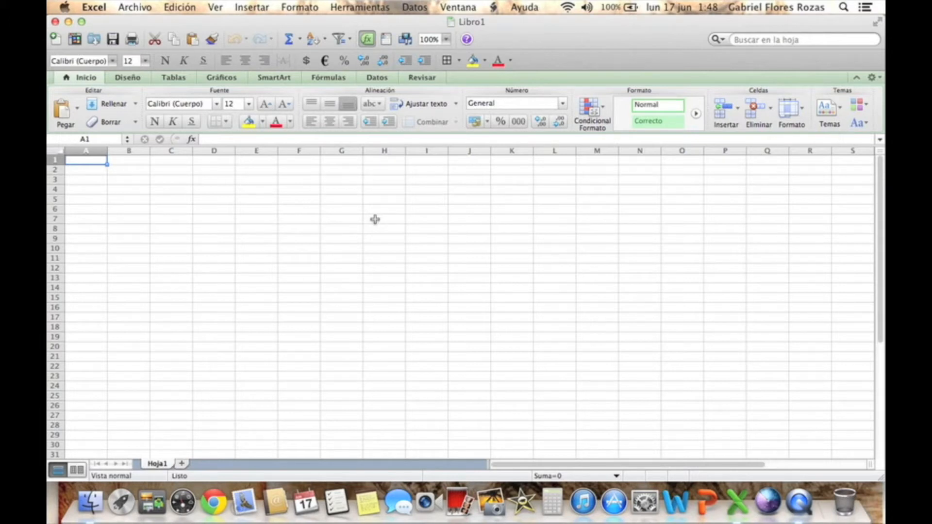
{"action": "left_click_drag", "start_coordinate": [375, 219], "coordinate": [622, 310]}
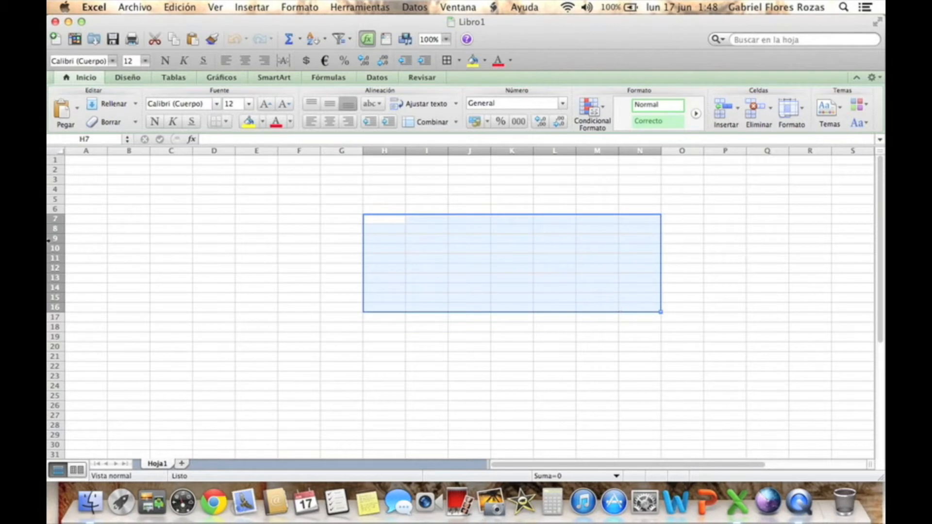
{"action": "left_click", "coordinate": [220, 208]}
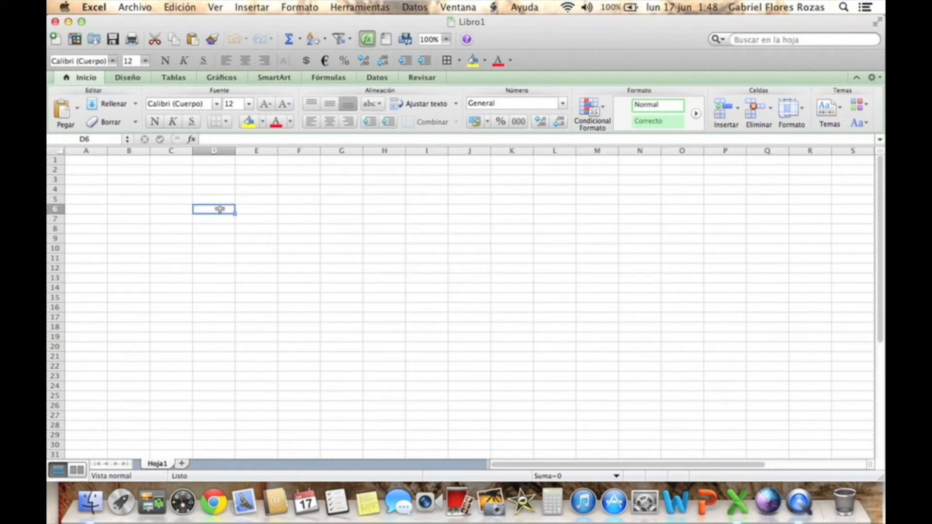
{"action": "left_click", "coordinate": [283, 267]}
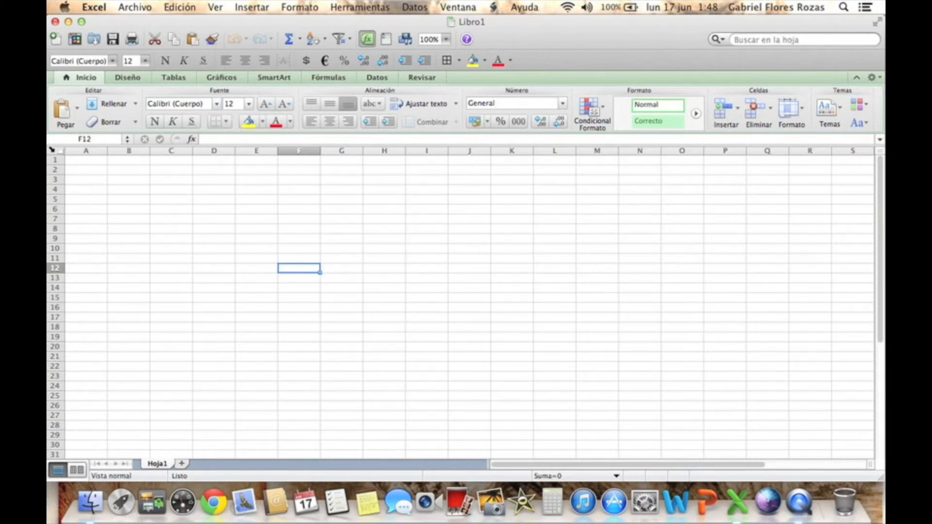
Select the entire worksheet at once and return to the single cell G13
{"action": "left_click", "coordinate": [52, 149]}
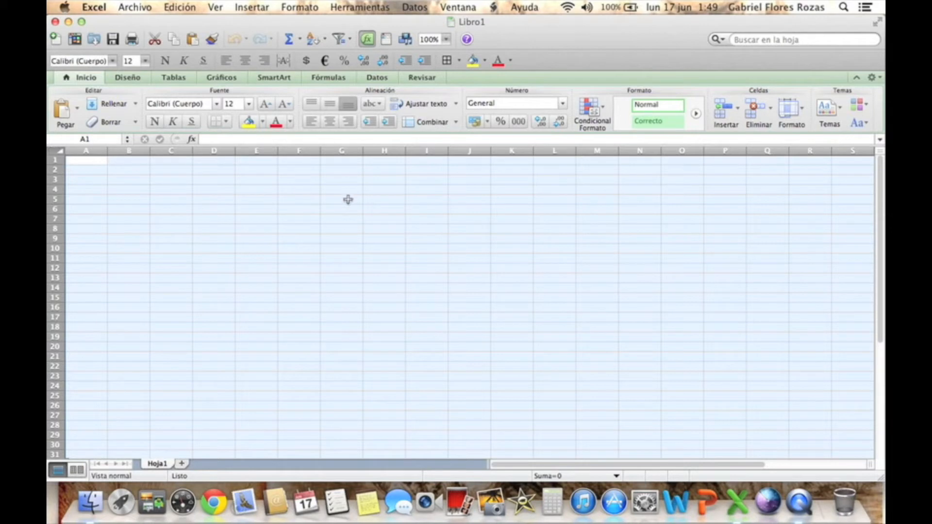
{"action": "left_click", "coordinate": [330, 275]}
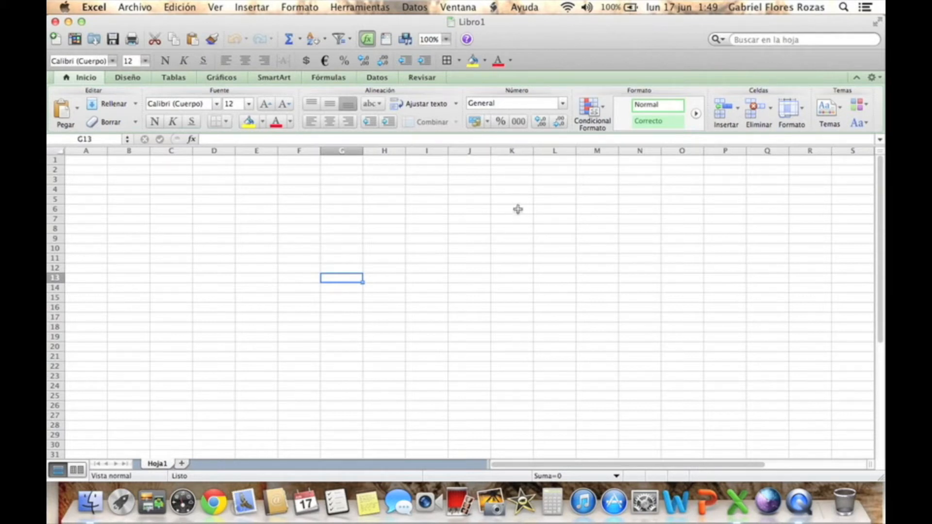
Select the whole of column K and the whole of row 10, ending on cell E13
{"action": "left_click", "coordinate": [521, 150]}
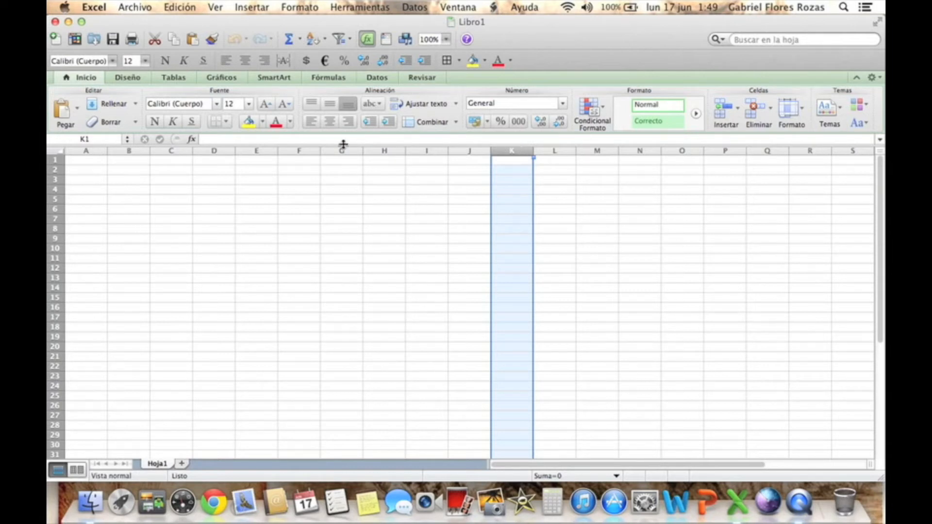
{"action": "left_click", "coordinate": [51, 248]}
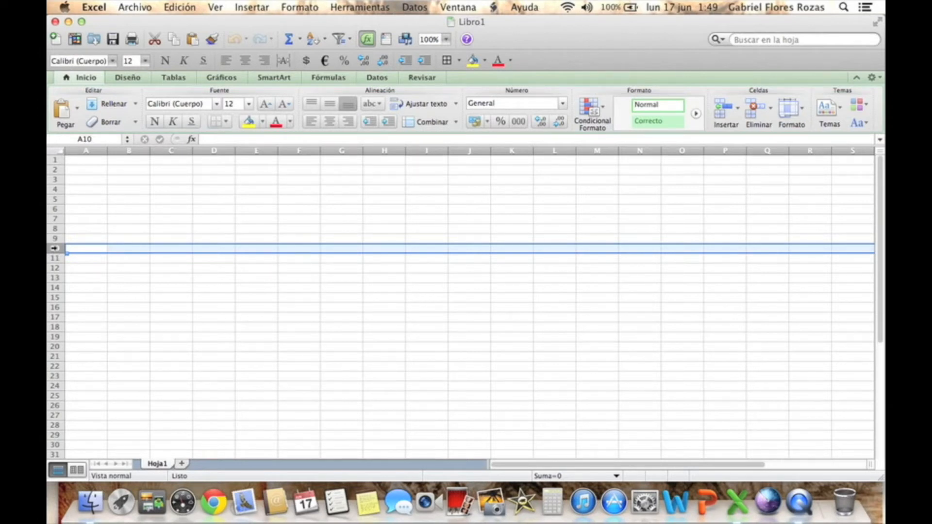
{"action": "left_click", "coordinate": [247, 278]}
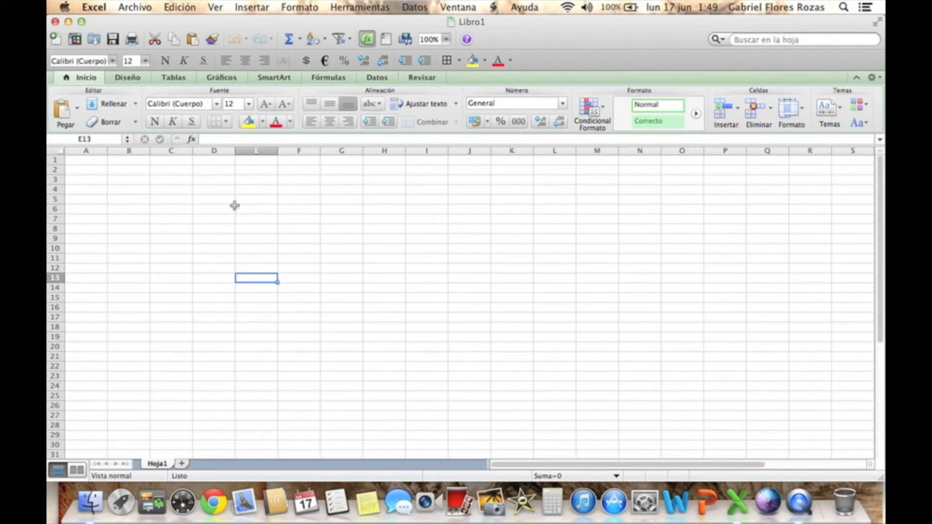
Select the cell range C6:K22 and release it by choosing a single cell outside it
{"action": "left_click", "coordinate": [173, 208]}
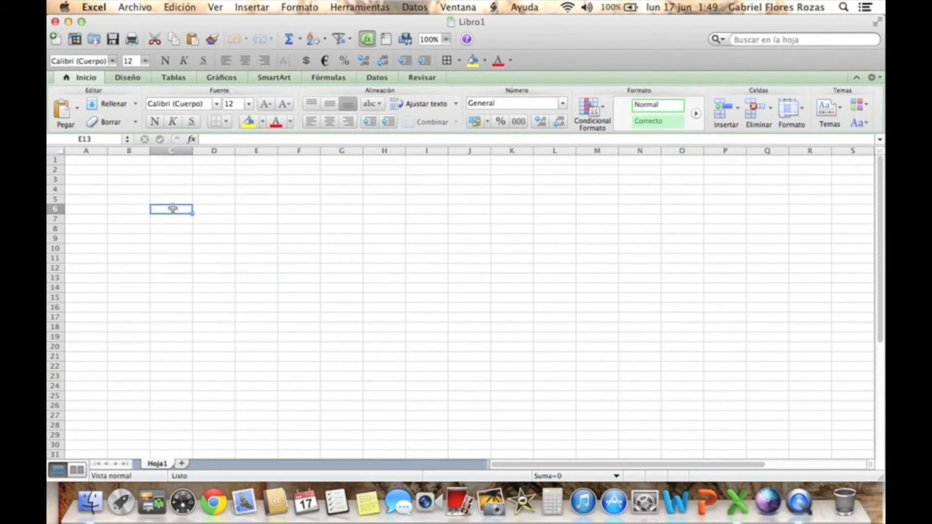
{"action": "left_click_drag", "start_coordinate": [173, 208], "coordinate": [532, 362]}
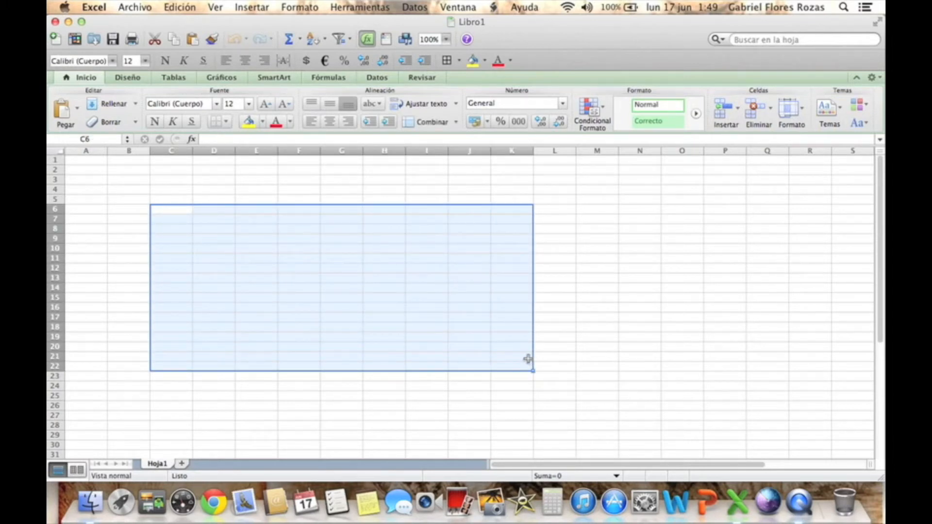
{"action": "left_click", "coordinate": [600, 267]}
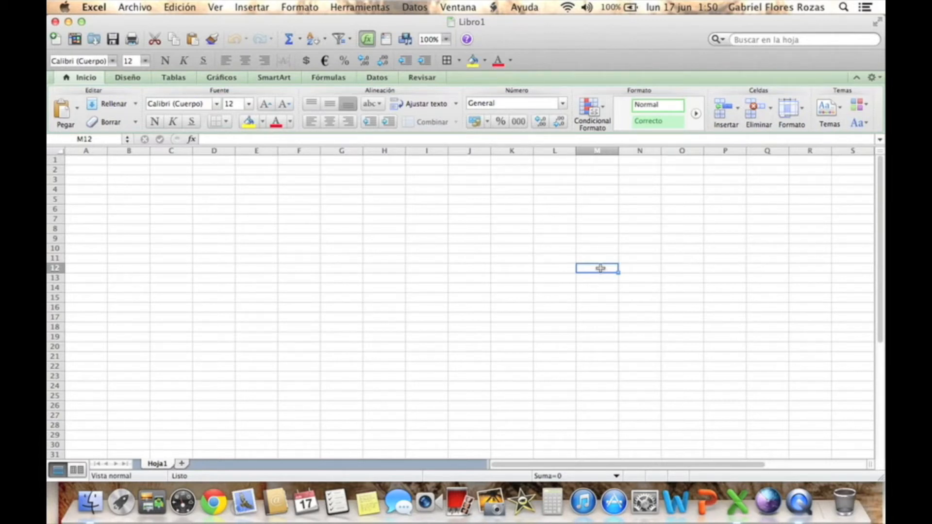
{"action": "left_click", "coordinate": [403, 276]}
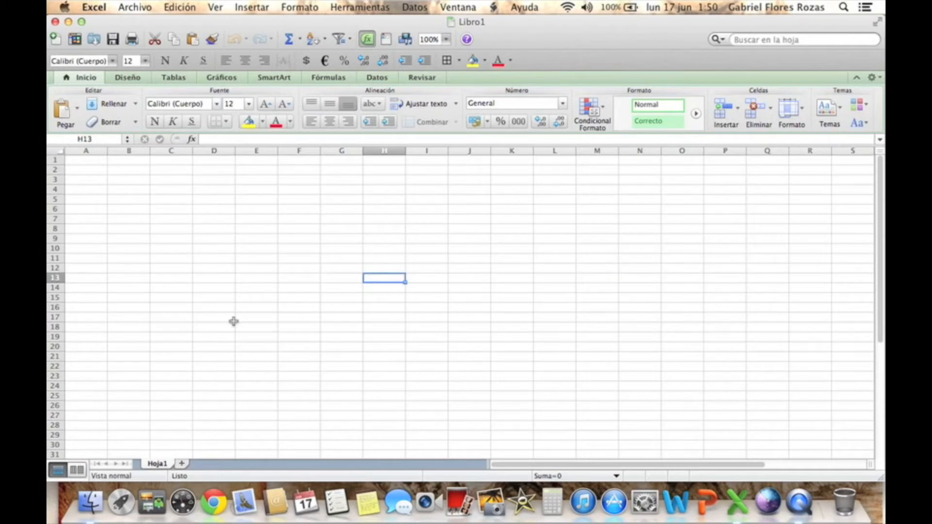
Enter the letters A, B, C and D down cells E7 to E10
{"action": "left_click", "coordinate": [252, 217]}
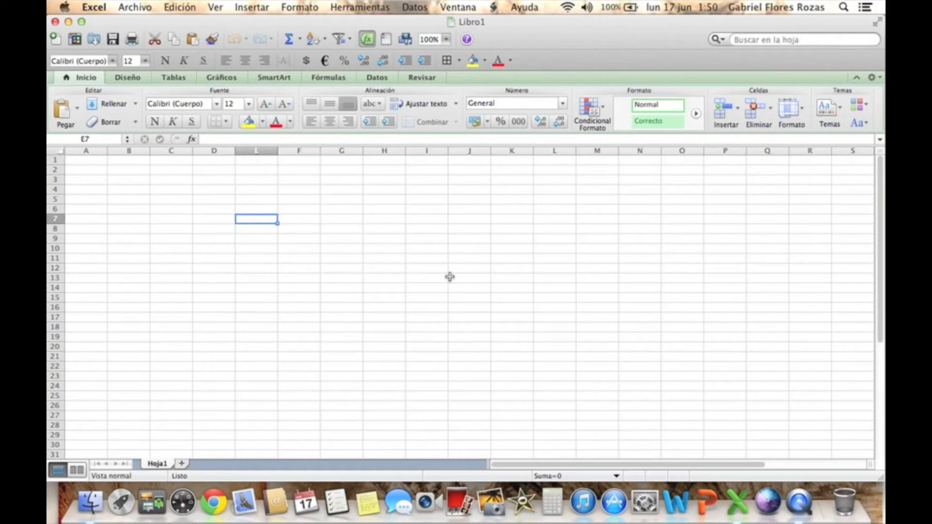
{"action": "type", "text": "A"}
{"action": "key", "text": "Return"}
{"action": "type", "text": "B"}
{"action": "key", "text": "Return"}
{"action": "type", "text": "C"}
{"action": "key", "text": "Return"}
{"action": "type", "text": "D"}
{"action": "key", "text": "Return"}
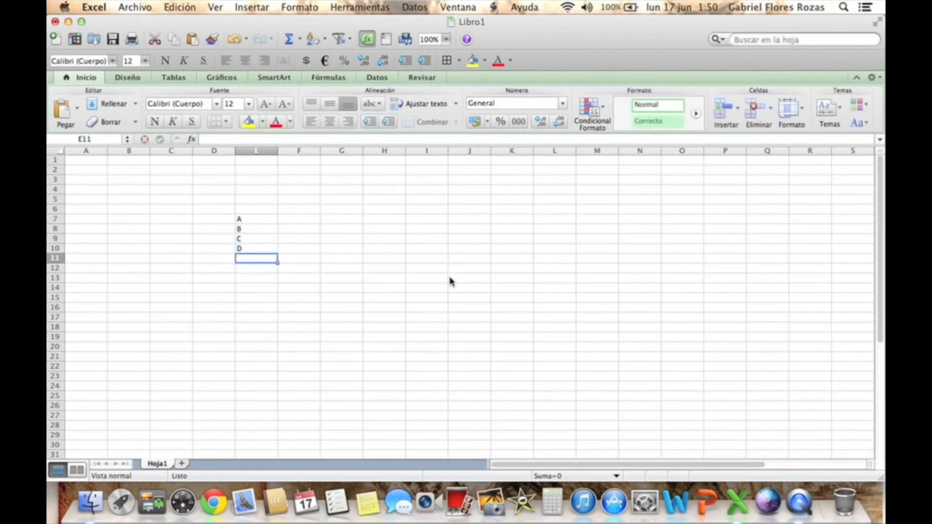
Enter the letters E, F, G and H down cells F7 to F10
{"action": "key", "text": "Right"}
{"action": "key", "text": "Up"}
{"action": "key", "text": "Up"}
{"action": "key", "text": "Up"}
{"action": "key", "text": "Up"}
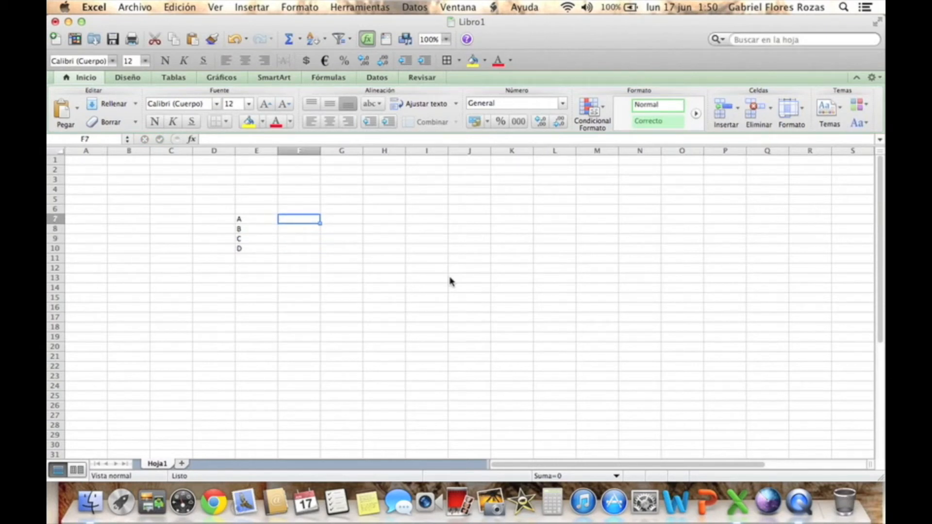
{"action": "type", "text": "E"}
{"action": "key", "text": "Return"}
{"action": "type", "text": "F"}
{"action": "key", "text": "Return"}
{"action": "type", "text": "G"}
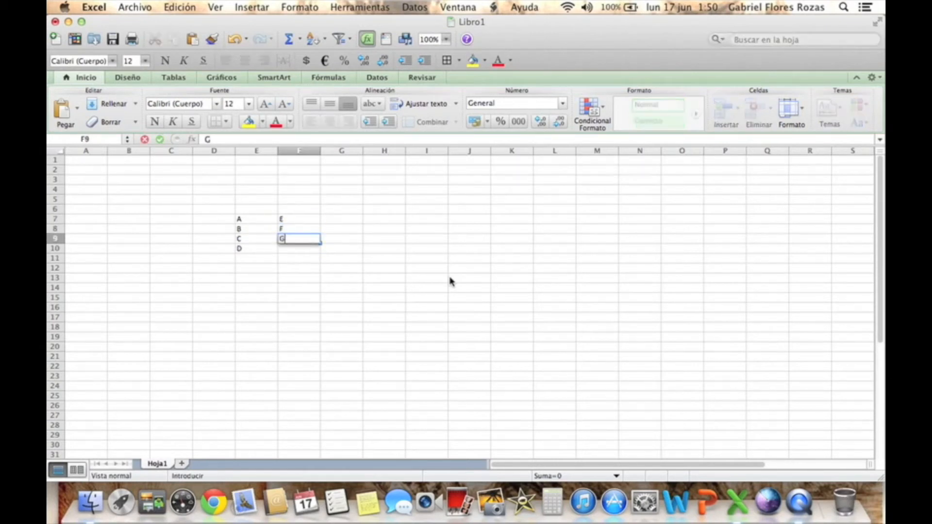
{"action": "key", "text": "Return"}
{"action": "type", "text": "H"}
{"action": "key", "text": "Return"}
Enter the letters I, J, K and L down cells G7 to G10
{"action": "key", "text": "Right"}
{"action": "key", "text": "Right"}
{"action": "key", "text": "Up"}
{"action": "key", "text": "Left"}
{"action": "key", "text": "Up"}
{"action": "key", "text": "Up"}
{"action": "key", "text": "Up"}
{"action": "type", "text": "I"}
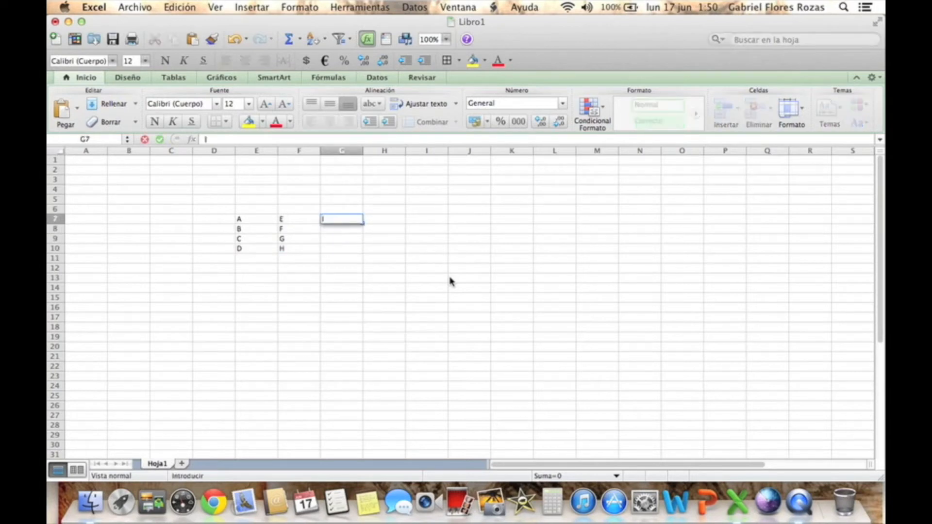
{"action": "key", "text": "Return"}
{"action": "type", "text": "J"}
{"action": "key", "text": "Return"}
{"action": "type", "text": "K"}
{"action": "key", "text": "Return"}
{"action": "type", "text": "L"}
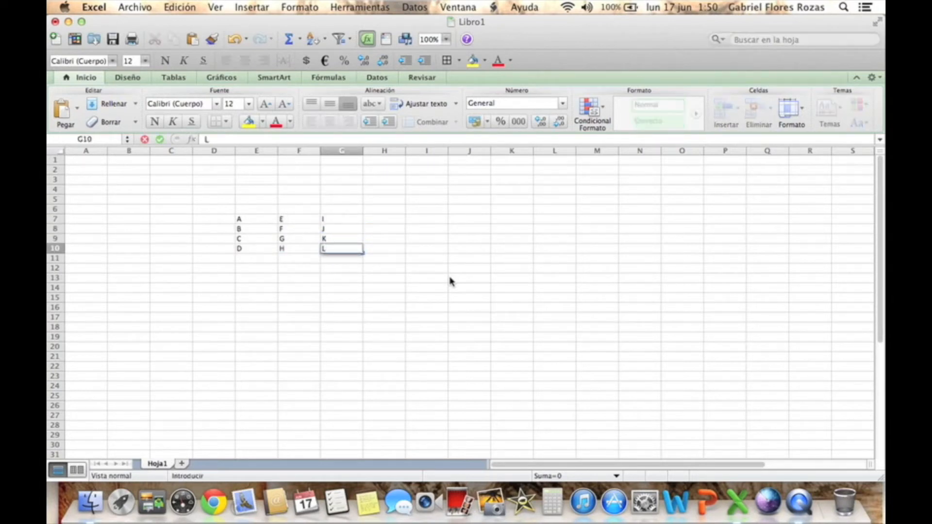
{"action": "key", "text": "Return"}
{"action": "left_click", "coordinate": [355, 327]}
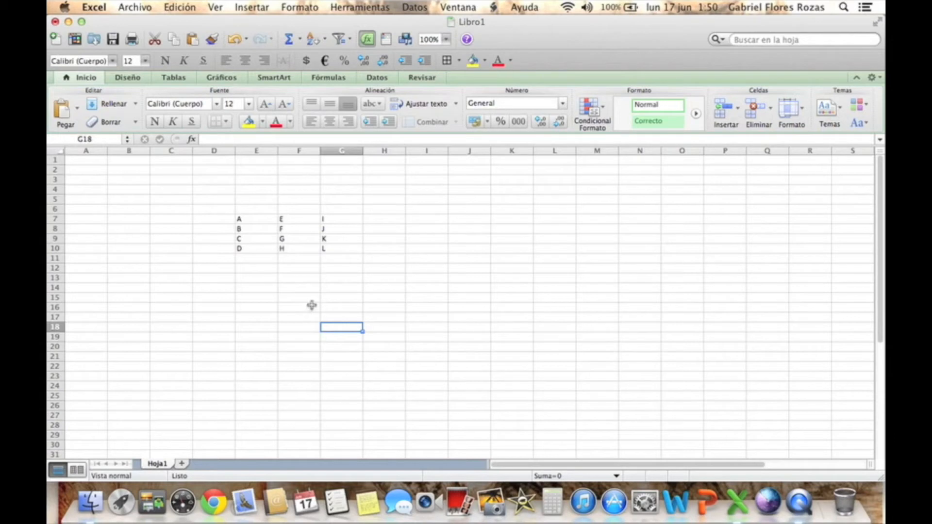
Insert a blank column before the whole selected column F and undo the insertion
{"action": "right_click", "coordinate": [305, 150]}
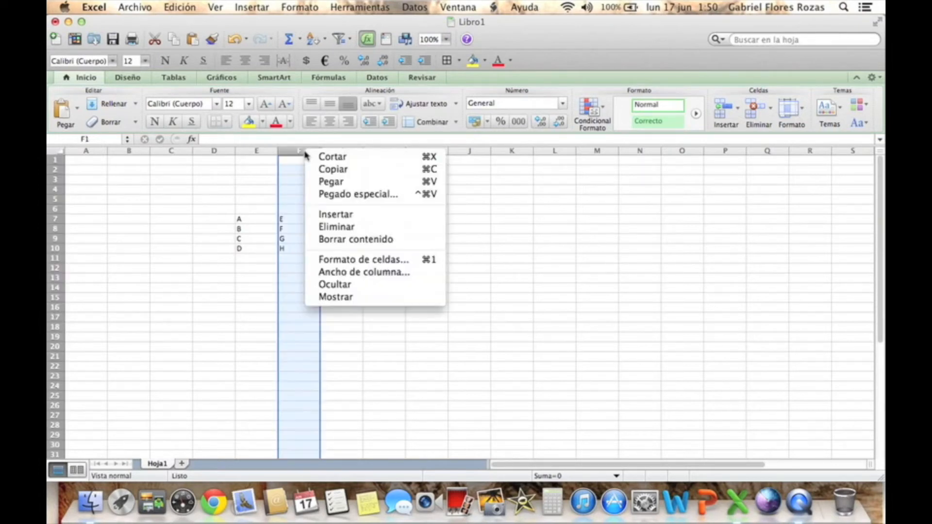
{"action": "left_click", "coordinate": [339, 220]}
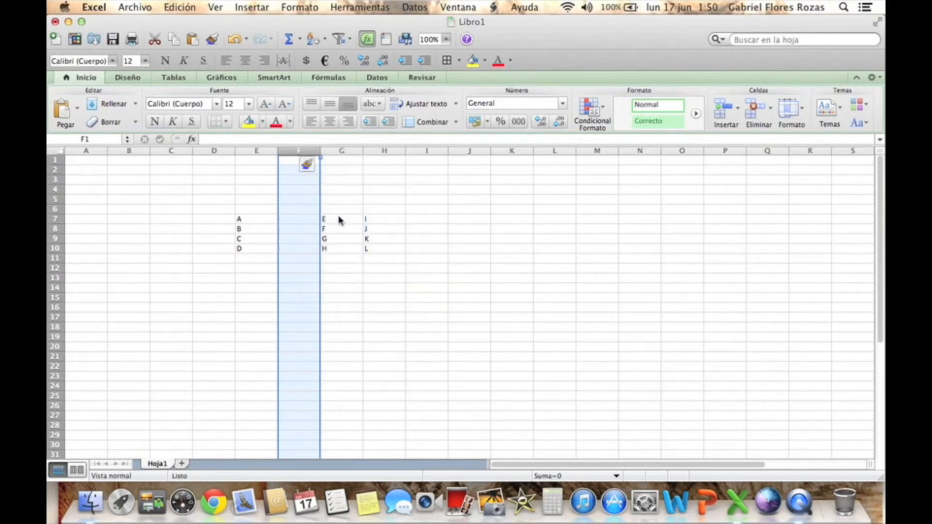
{"action": "left_click", "coordinate": [359, 318]}
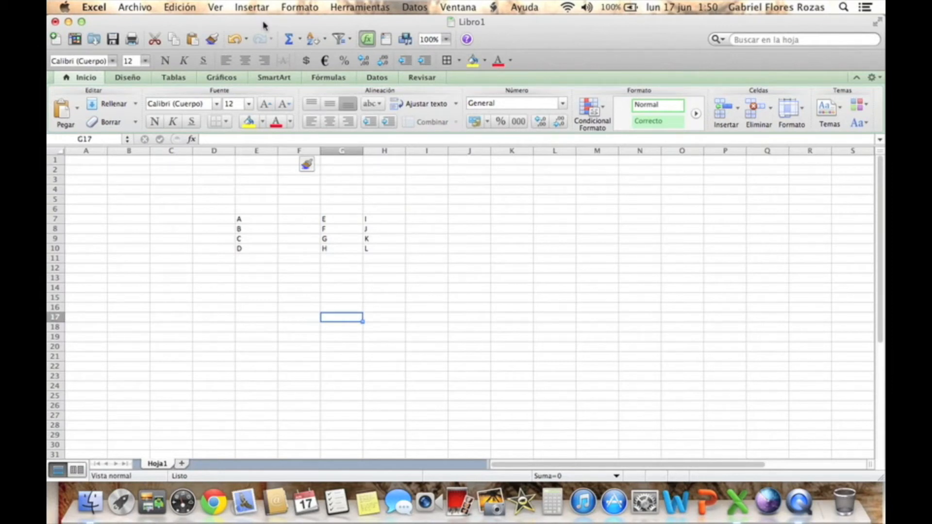
{"action": "left_click", "coordinate": [235, 39]}
With only cell F15 selected, insert a blank column before column F and undo it
{"action": "left_click", "coordinate": [294, 301]}
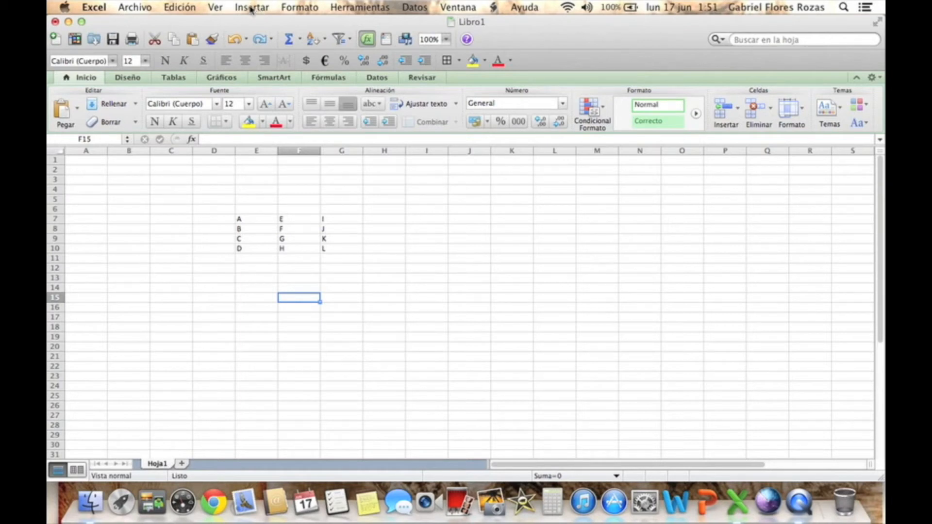
{"action": "left_click", "coordinate": [250, 8]}
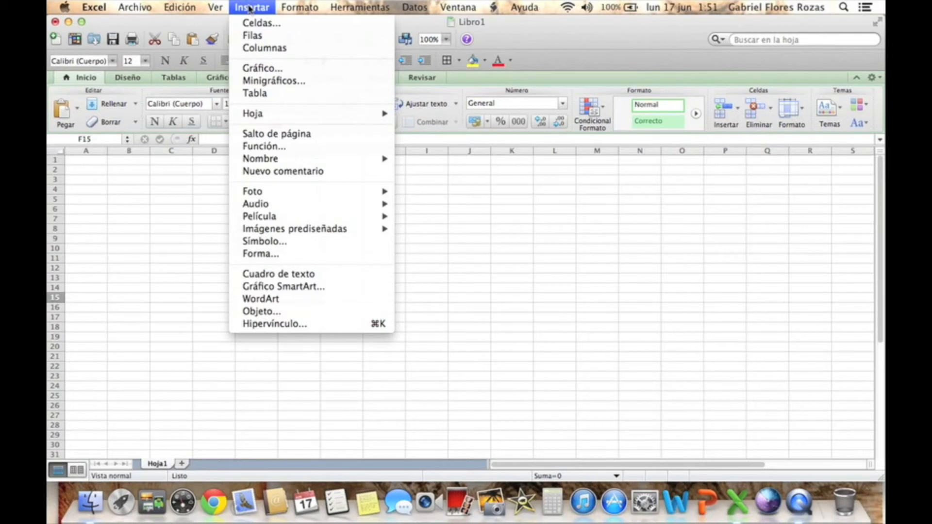
{"action": "left_click", "coordinate": [262, 48]}
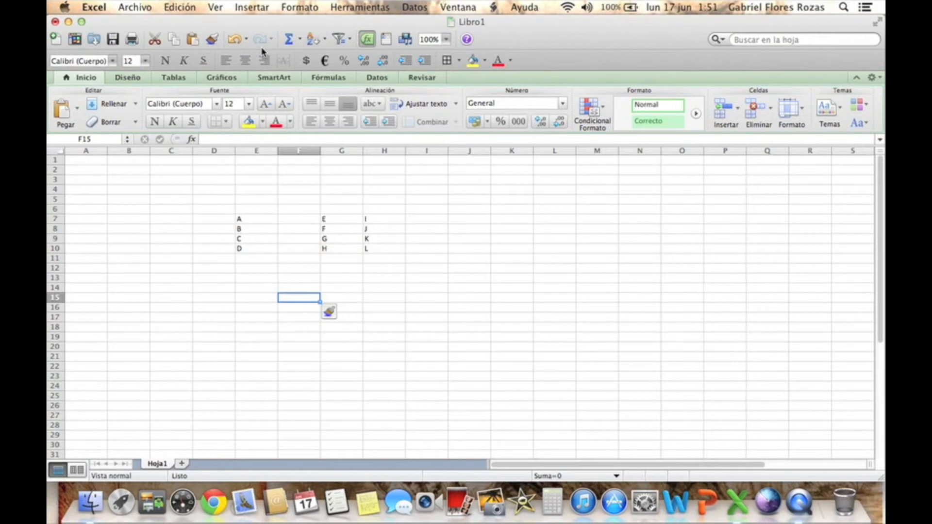
{"action": "left_click", "coordinate": [234, 40]}
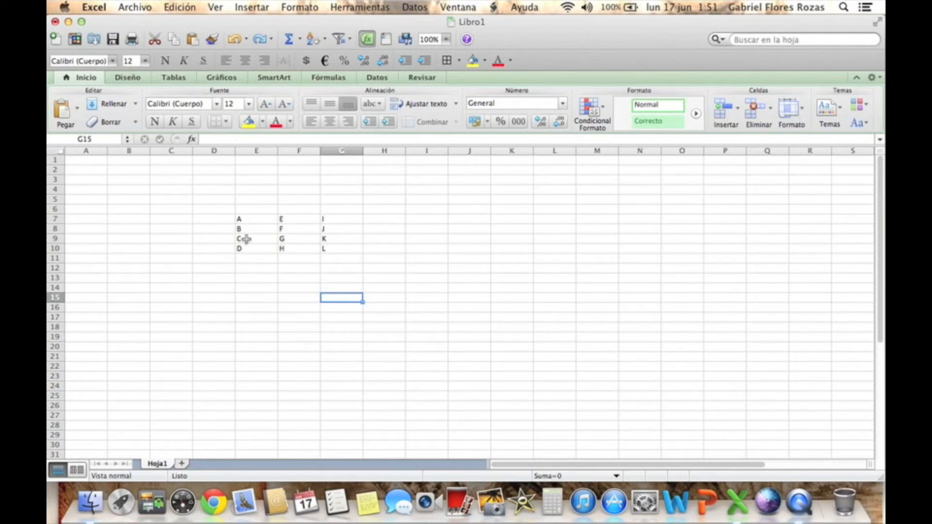
Insert a blank row above row 9 and undo the insertion
{"action": "left_click", "coordinate": [55, 238]}
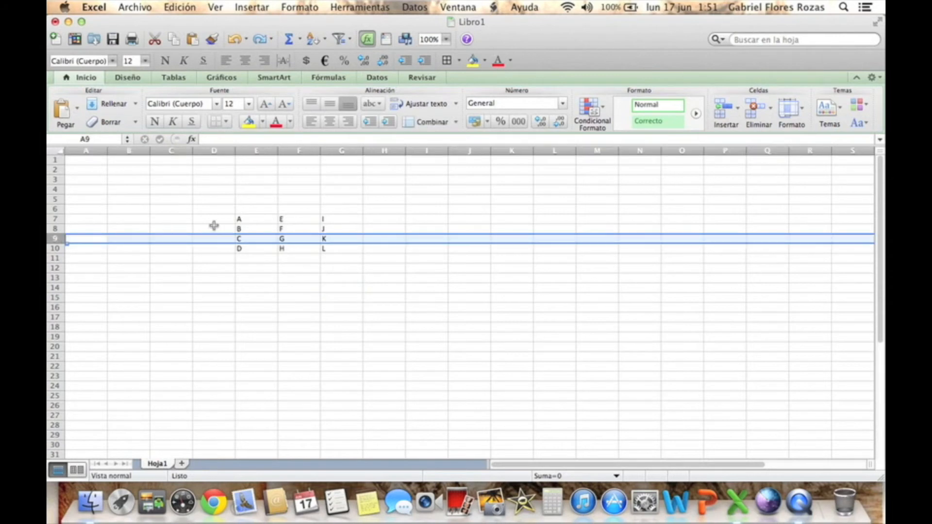
{"action": "right_click", "coordinate": [53, 238]}
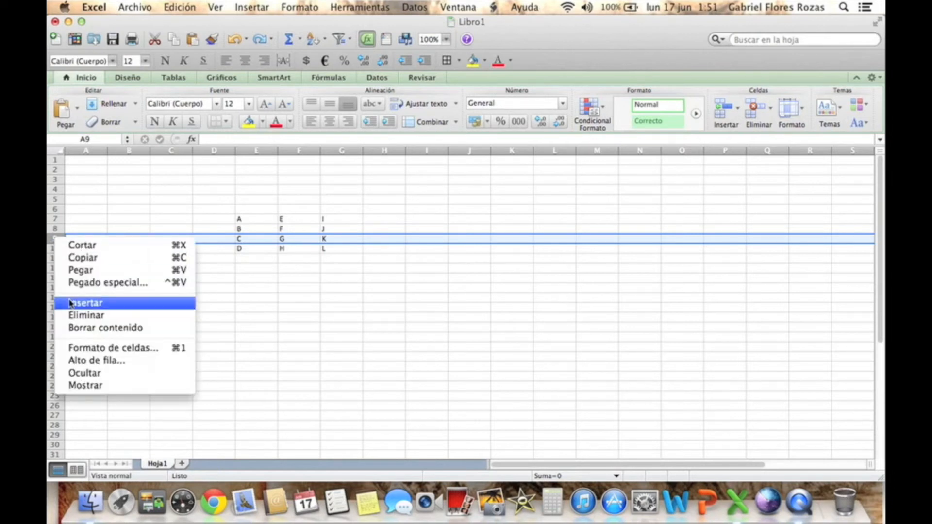
{"action": "left_click", "coordinate": [114, 304]}
{"action": "left_click", "coordinate": [315, 337]}
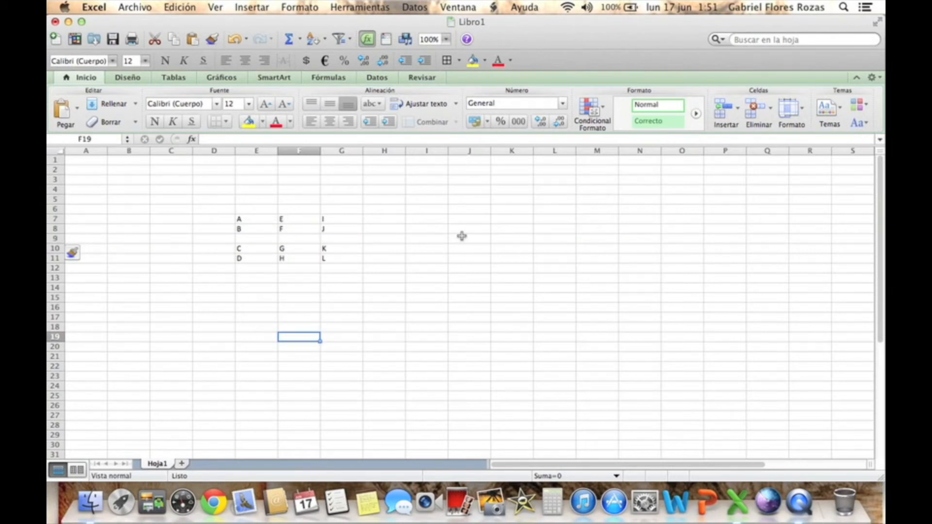
{"action": "left_click", "coordinate": [235, 38]}
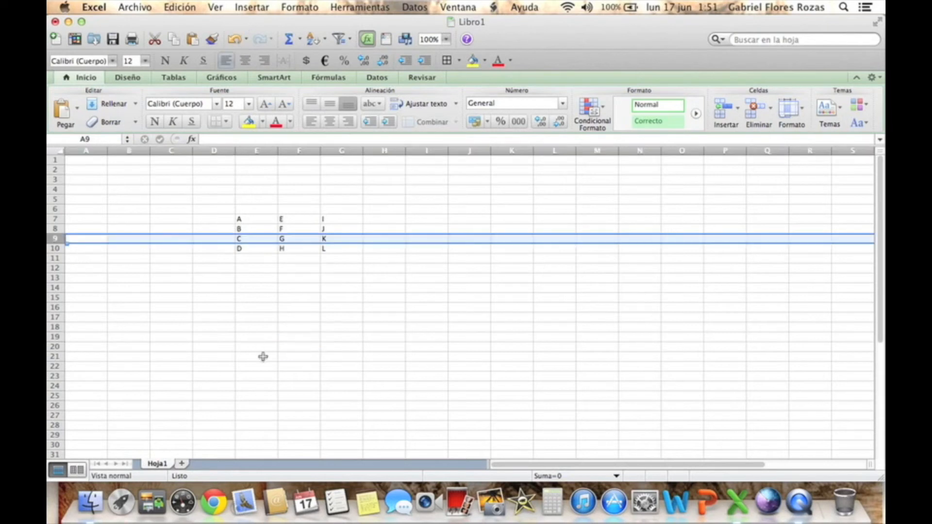
{"action": "left_click", "coordinate": [328, 356]}
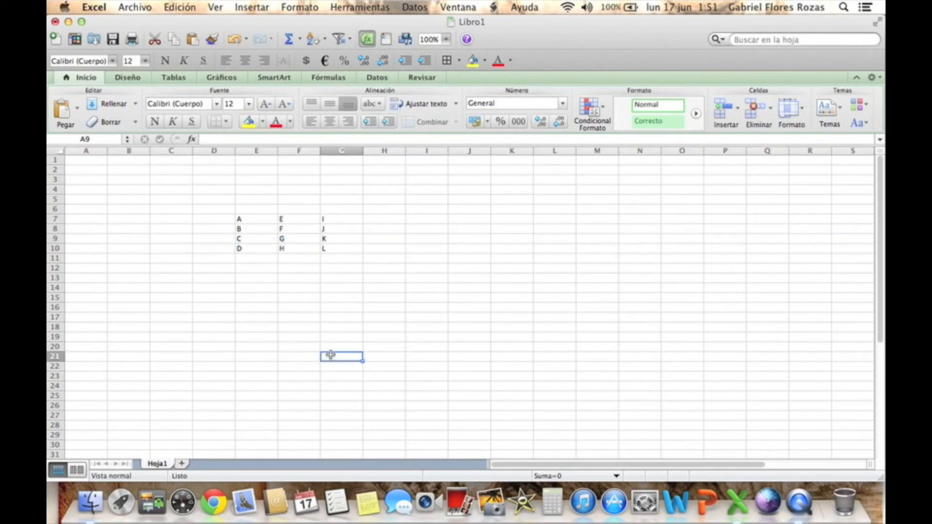
Insert a blank row above row 9, between the B and C rows of the letter table
{"action": "left_click", "coordinate": [54, 238]}
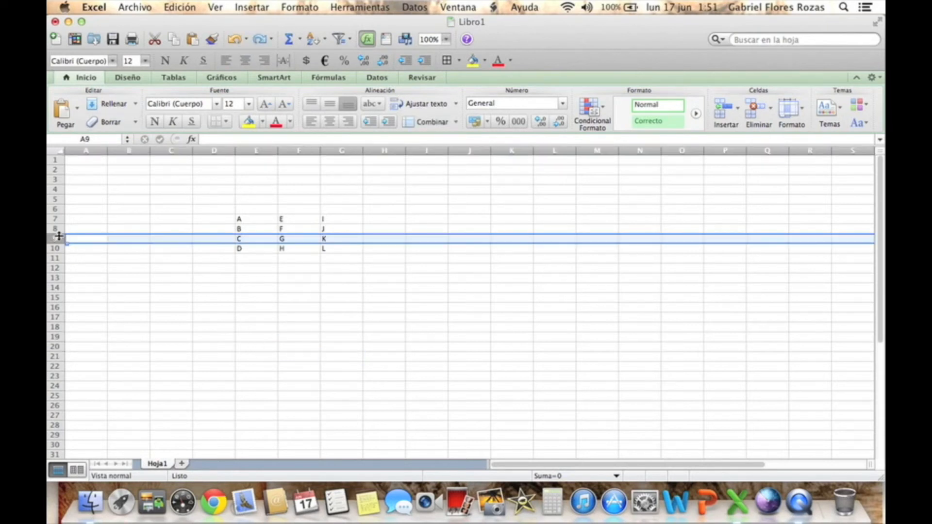
{"action": "left_click", "coordinate": [256, 8]}
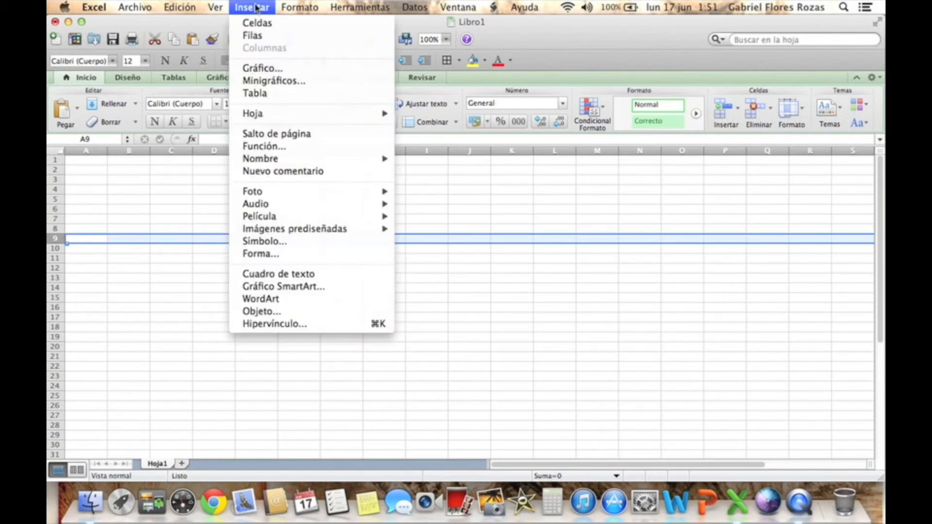
{"action": "left_click", "coordinate": [256, 36]}
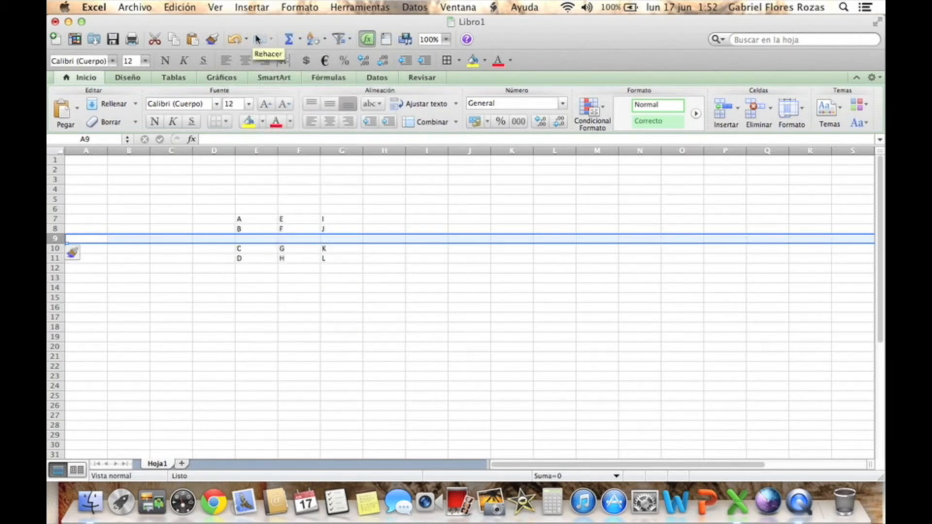
Insert two more blank rows one at a time, at rows 9 and 10, between the B and C rows of the letter table
{"action": "right_click", "coordinate": [54, 242]}
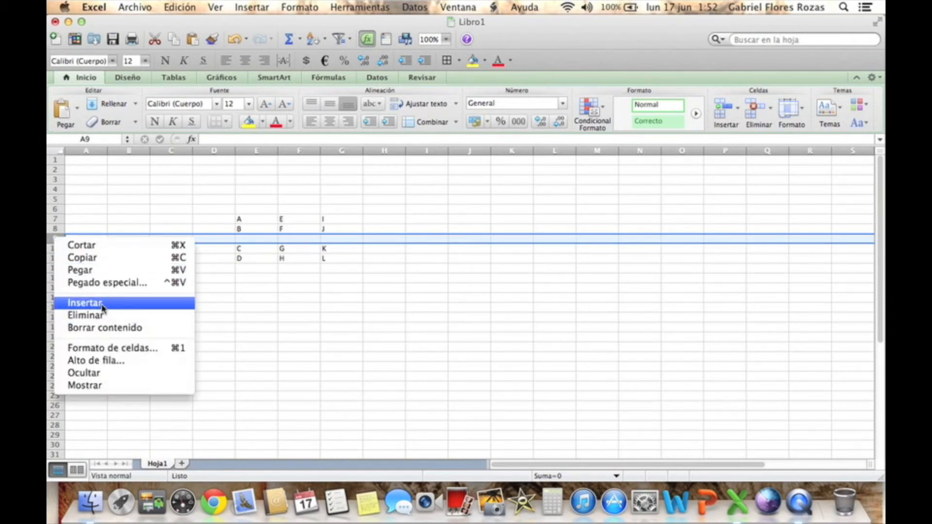
{"action": "left_click", "coordinate": [104, 304]}
{"action": "right_click", "coordinate": [52, 248]}
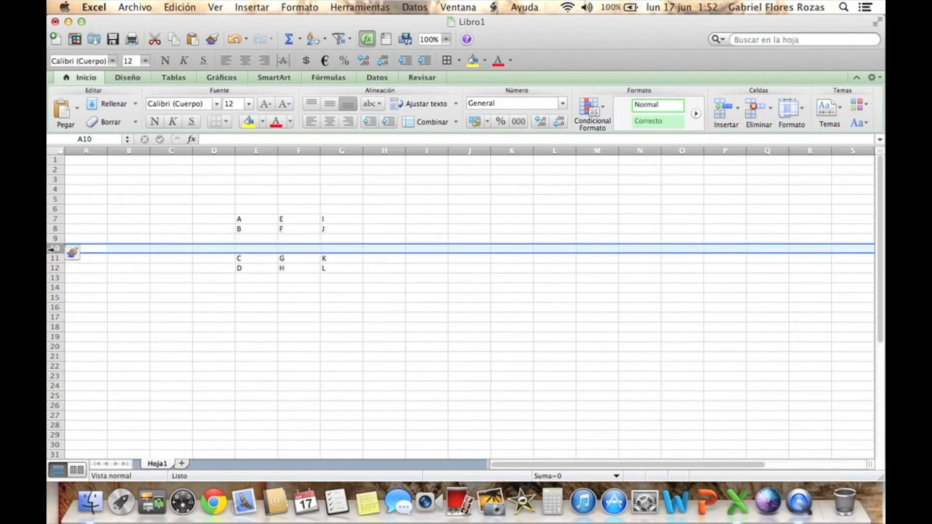
{"action": "left_click", "coordinate": [84, 313]}
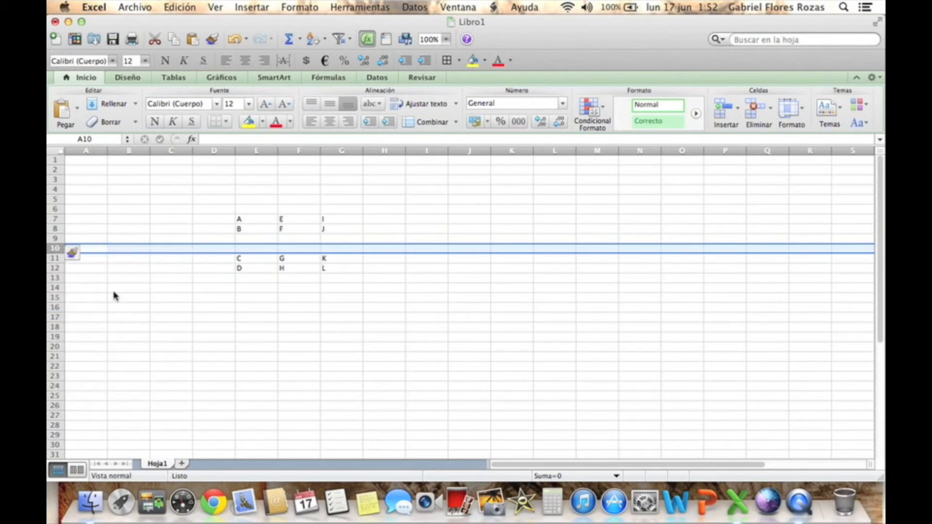
{"action": "left_click", "coordinate": [251, 298]}
{"action": "left_click", "coordinate": [250, 246]}
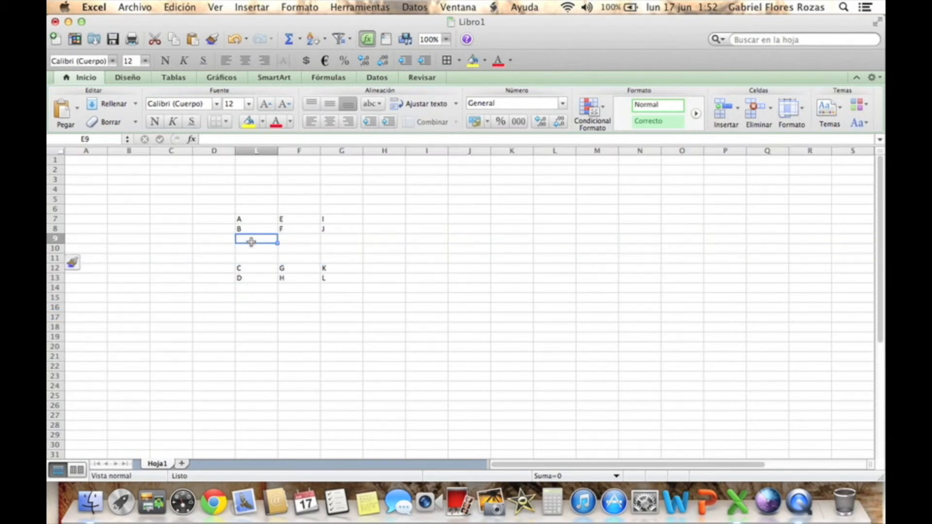
{"action": "left_click", "coordinate": [248, 258]}
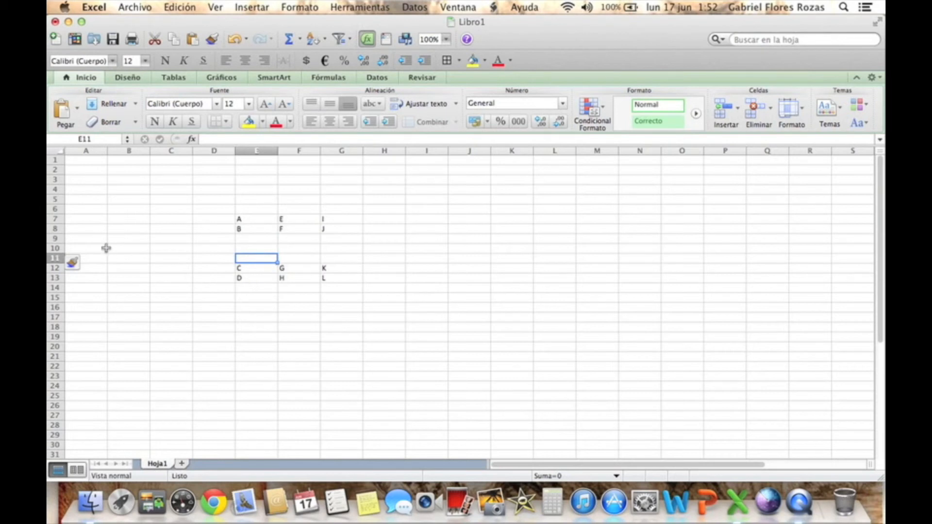
Select blank rows 9 to 11 together and insert three more blank rows at once above them
{"action": "left_click_drag", "start_coordinate": [57, 240], "coordinate": [54, 261]}
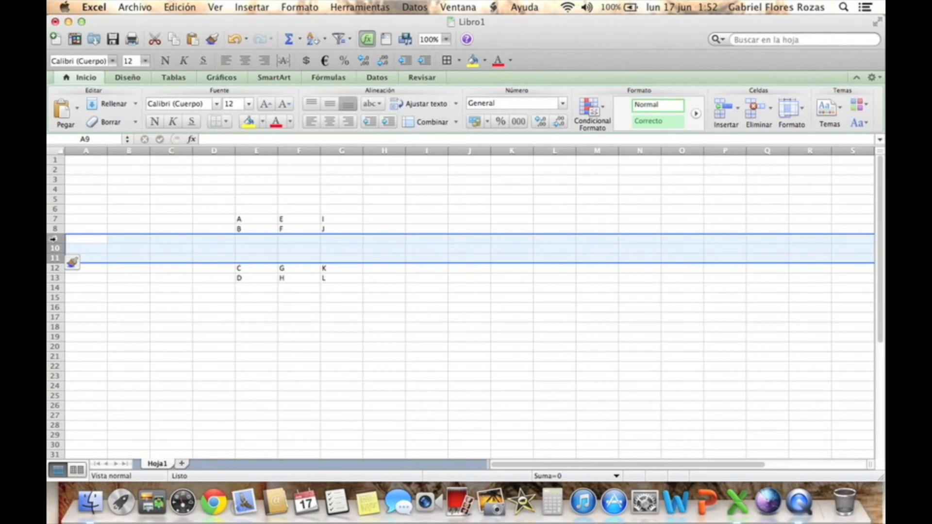
{"action": "right_click", "coordinate": [53, 238]}
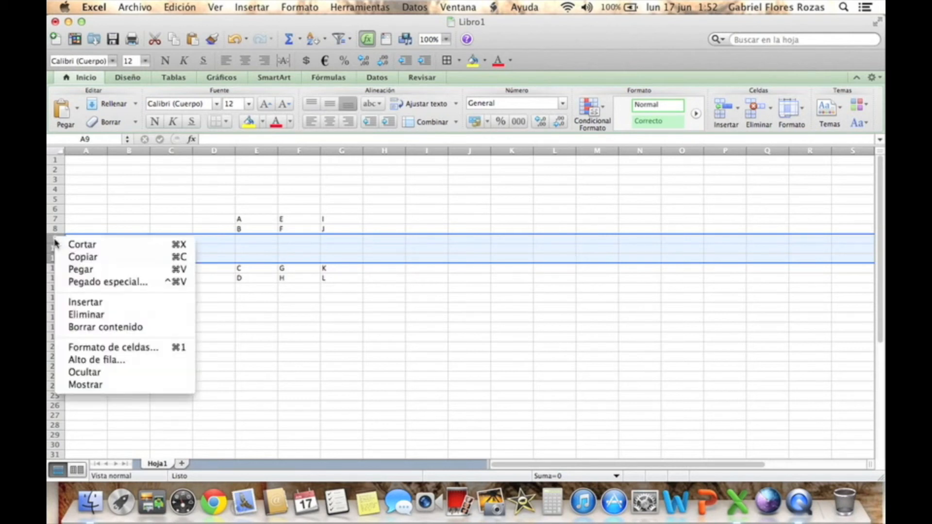
{"action": "left_click", "coordinate": [95, 304]}
{"action": "left_click", "coordinate": [304, 297]}
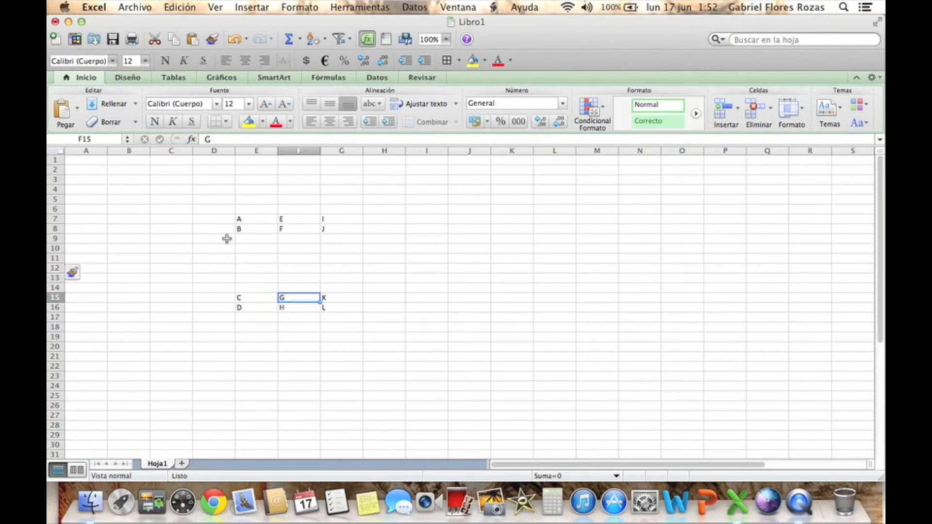
Delete the six blank rows 9 to 14 between the B and C rows and undo the deletion
{"action": "left_click_drag", "start_coordinate": [52, 238], "coordinate": [52, 287]}
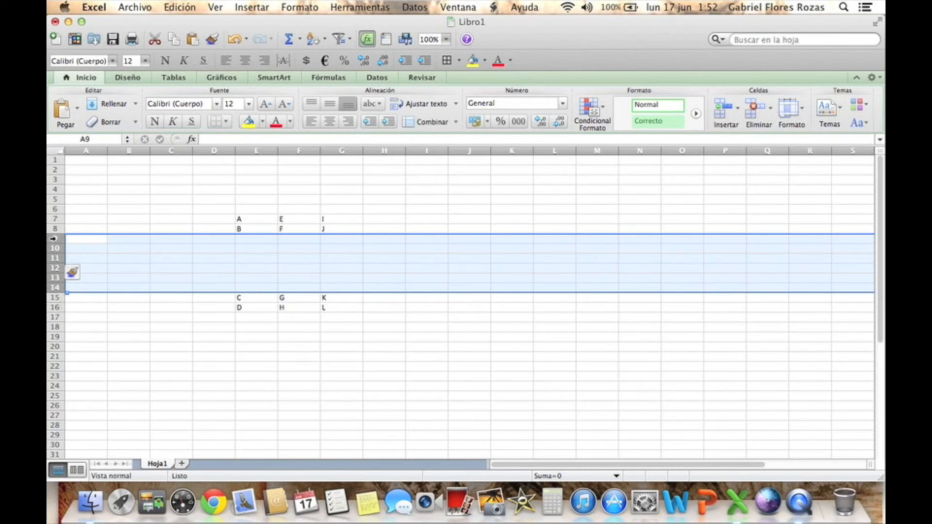
{"action": "right_click", "coordinate": [54, 239]}
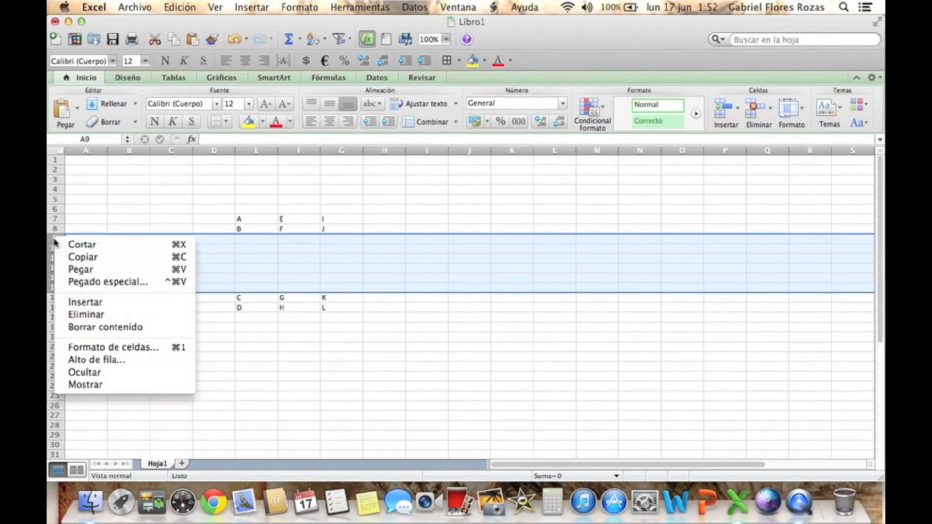
{"action": "left_click", "coordinate": [97, 316]}
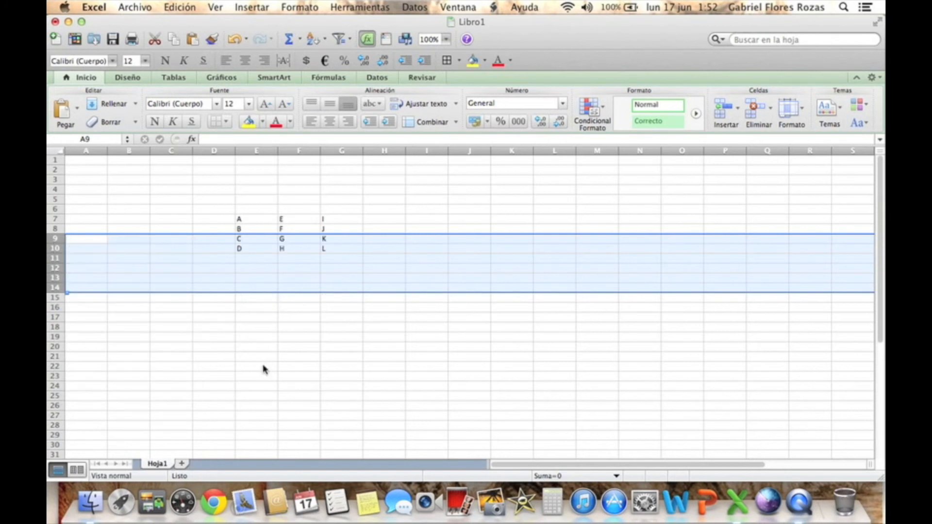
{"action": "left_click", "coordinate": [264, 370]}
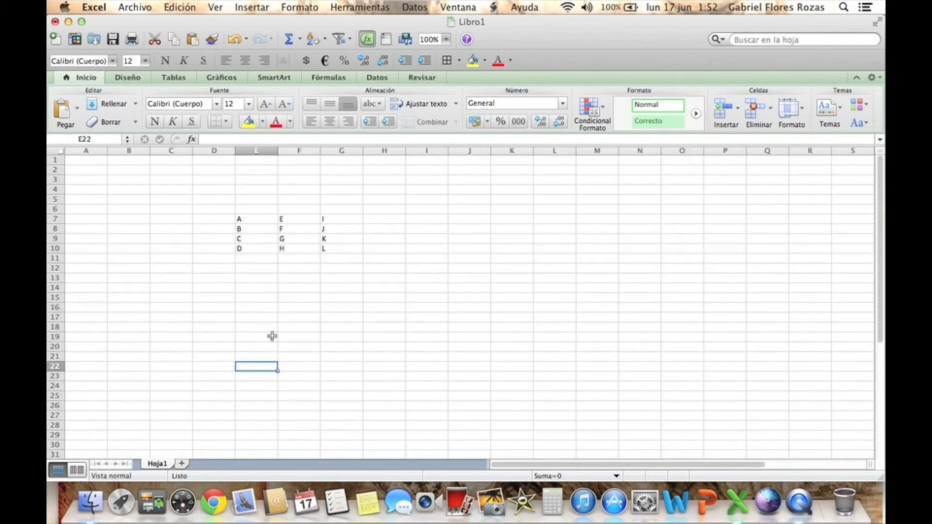
{"action": "left_click", "coordinate": [233, 39]}
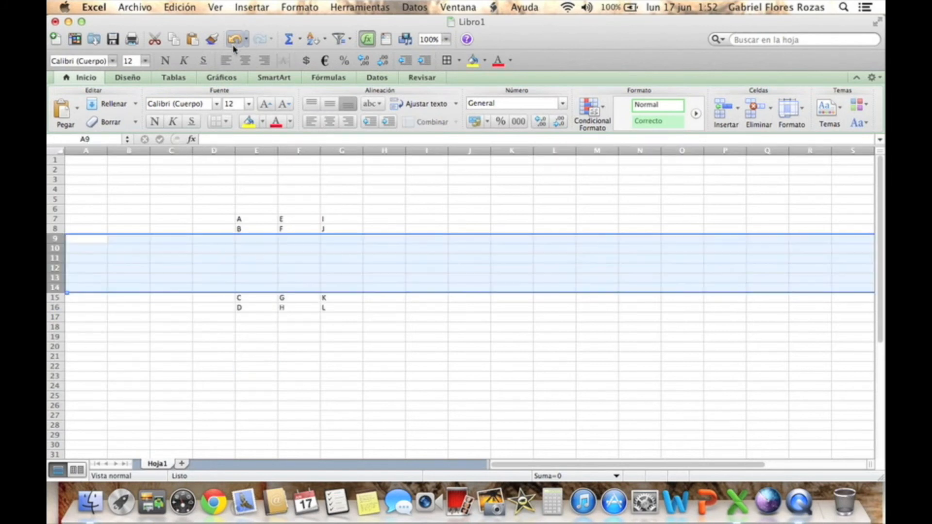
{"action": "left_click", "coordinate": [225, 365]}
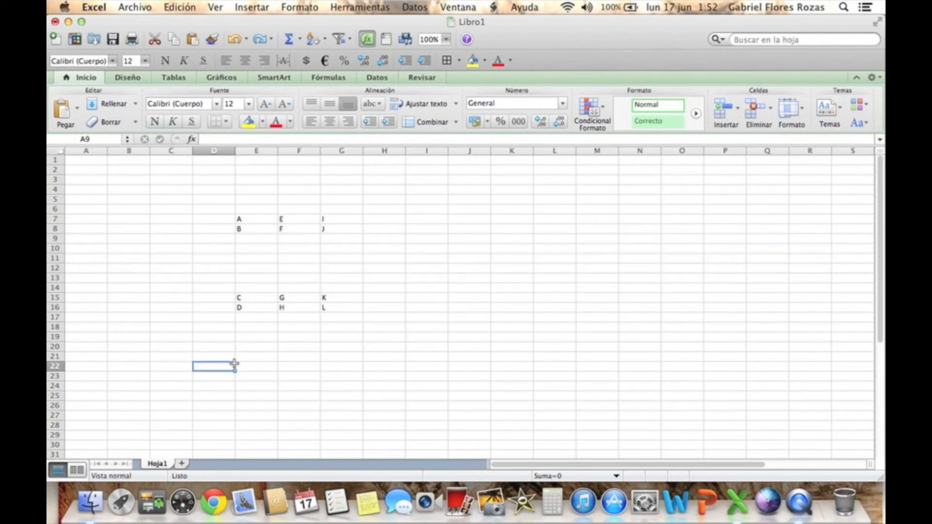
Delete blank rows 9 to 14 so the C and D rows directly follow the B row
{"action": "left_click", "coordinate": [53, 239]}
{"action": "left_click_drag", "start_coordinate": [54, 238], "coordinate": [54, 292]}
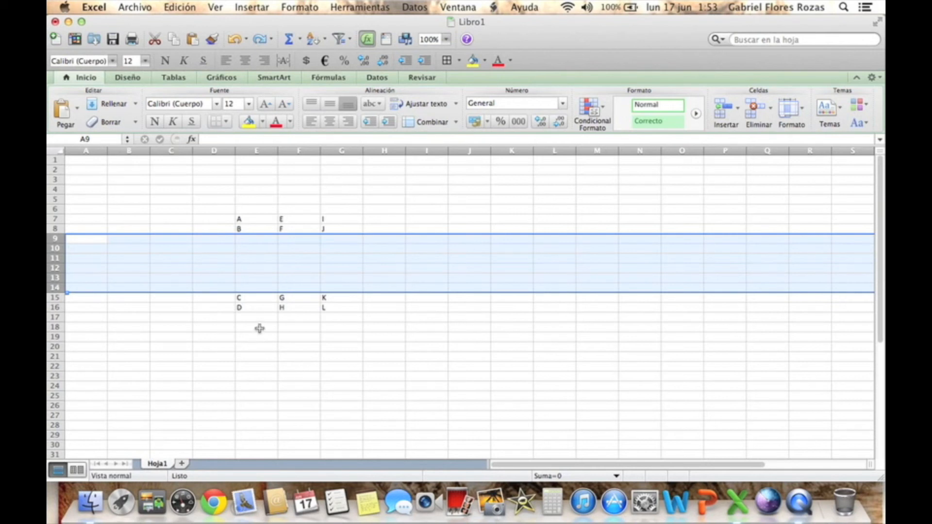
{"action": "left_click", "coordinate": [186, 9]}
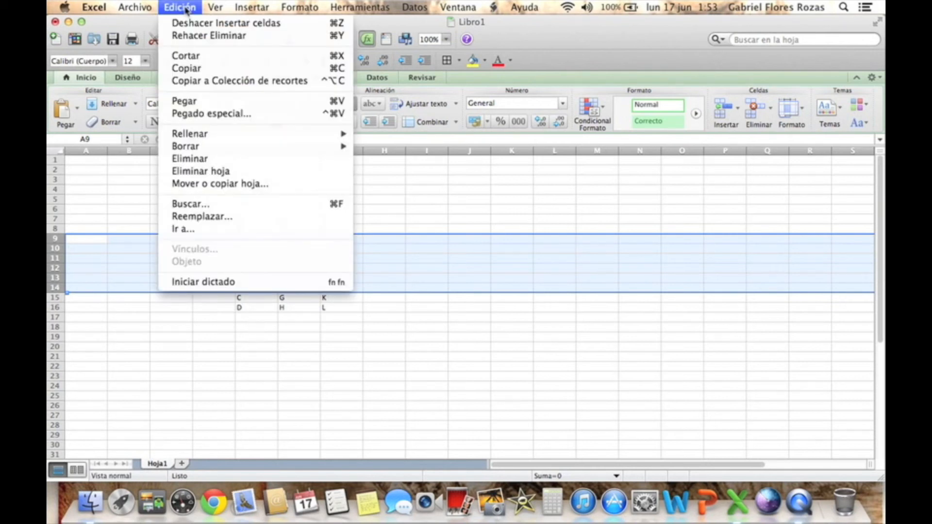
{"action": "left_click", "coordinate": [195, 159]}
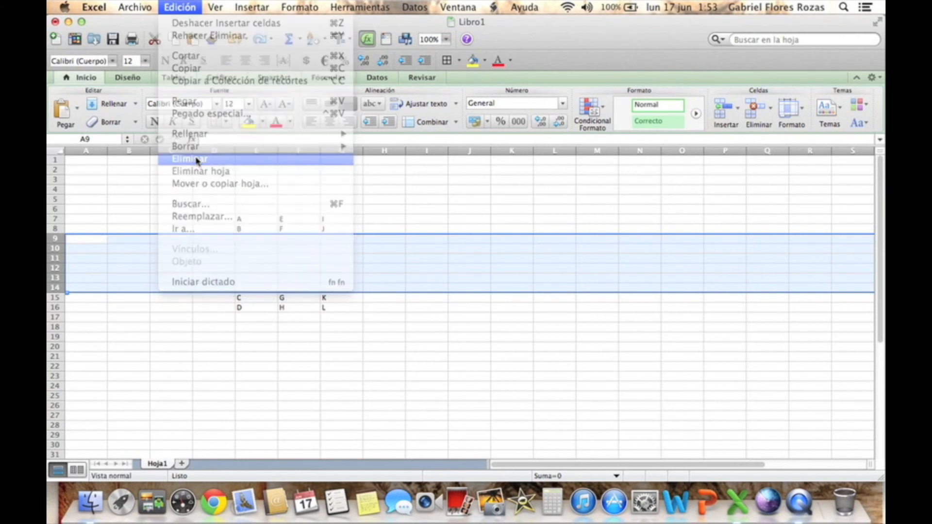
{"action": "left_click", "coordinate": [338, 339]}
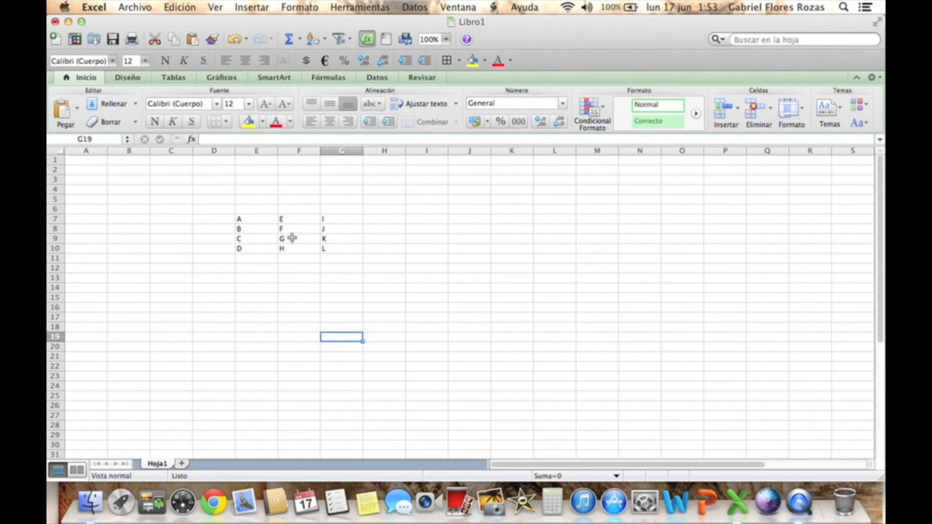
Delete the whole column F containing the letters E to H and undo the deletion
{"action": "left_click", "coordinate": [299, 150]}
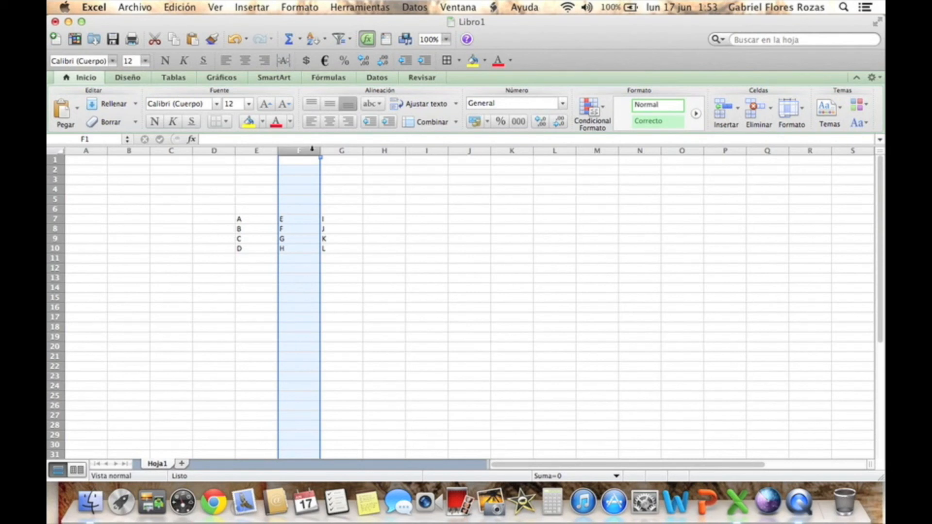
{"action": "right_click", "coordinate": [312, 149]}
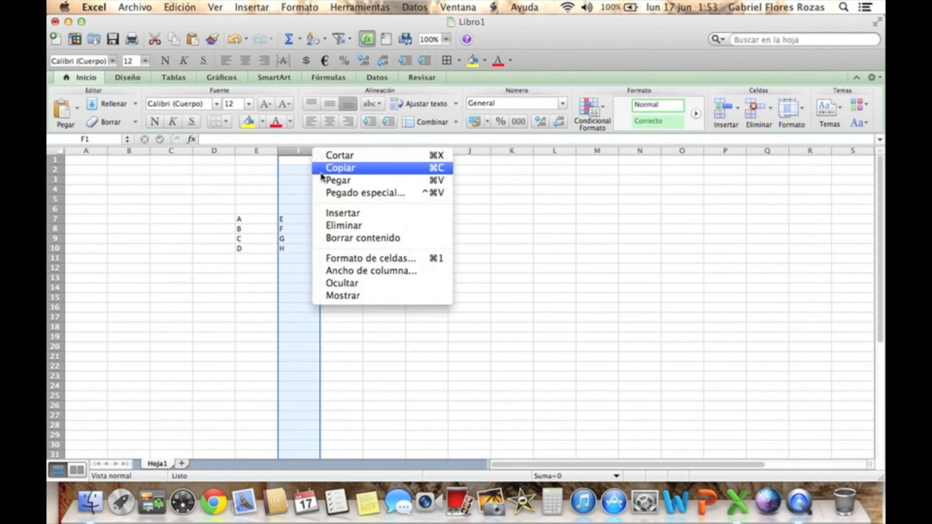
{"action": "left_click", "coordinate": [340, 227]}
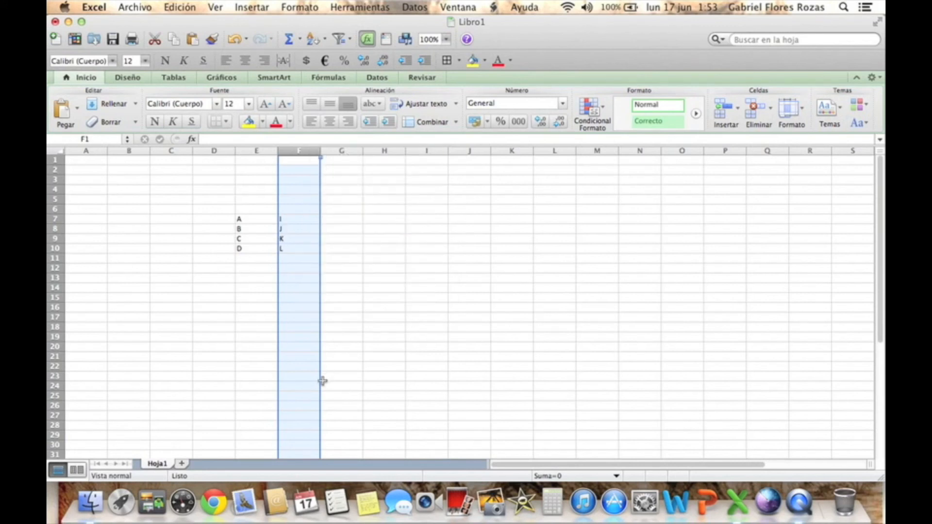
{"action": "left_click", "coordinate": [323, 386]}
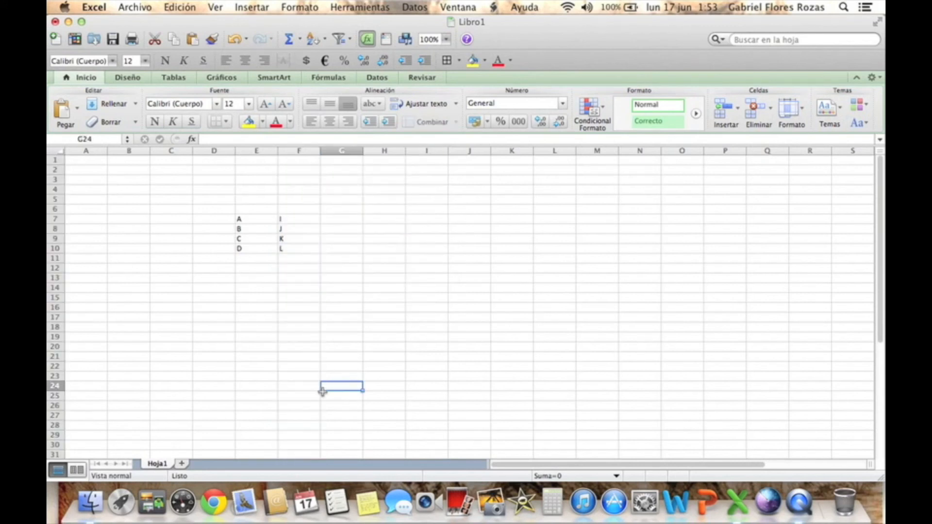
{"action": "left_click", "coordinate": [236, 40]}
{"action": "left_click", "coordinate": [354, 338]}
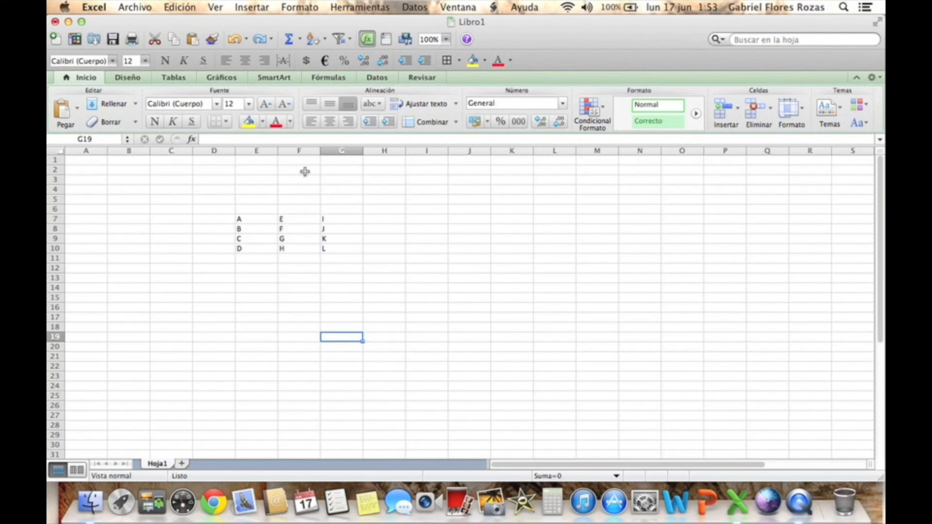
Select column F again, delete it with the Edit command, and undo that deletion
{"action": "left_click", "coordinate": [295, 149]}
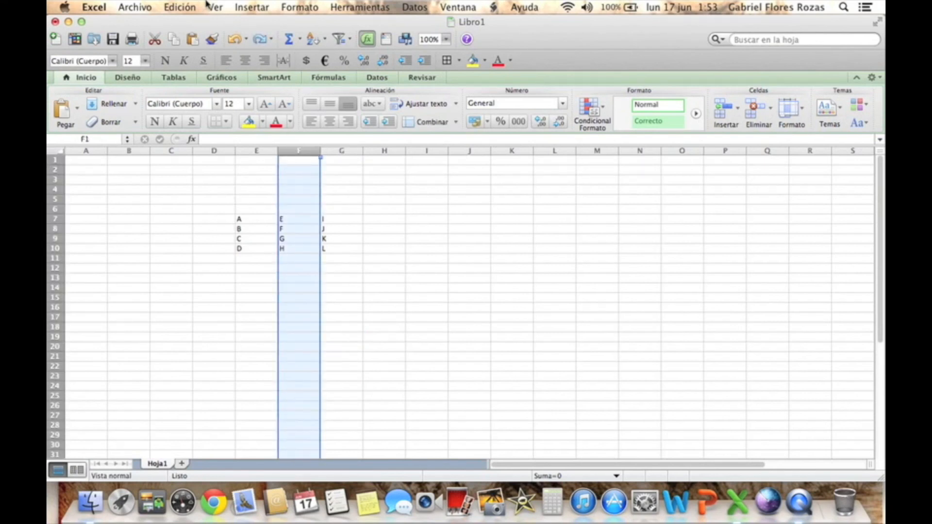
{"action": "left_click", "coordinate": [181, 8]}
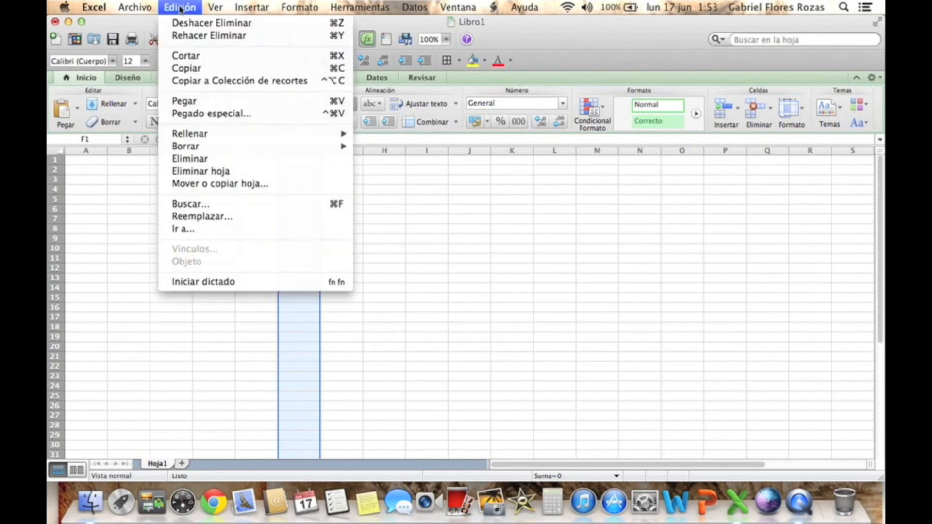
{"action": "left_click", "coordinate": [207, 160]}
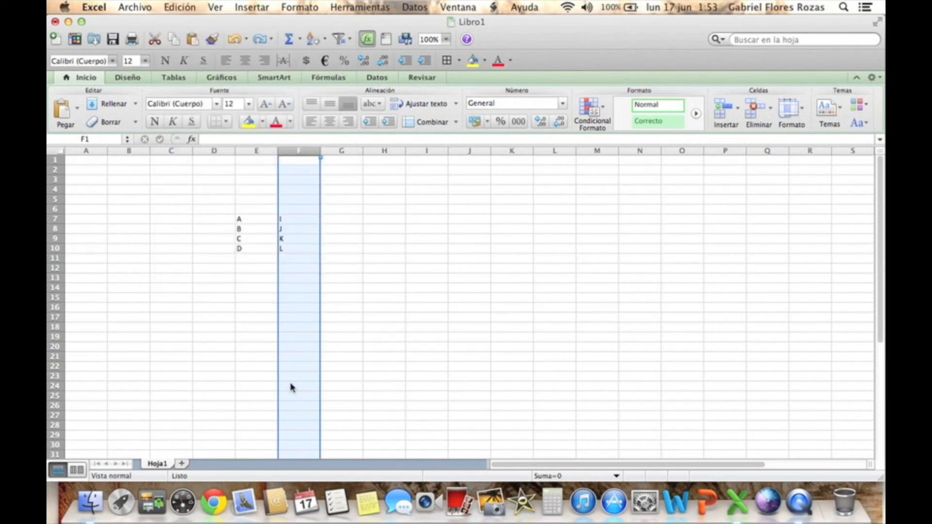
{"action": "left_click", "coordinate": [229, 39]}
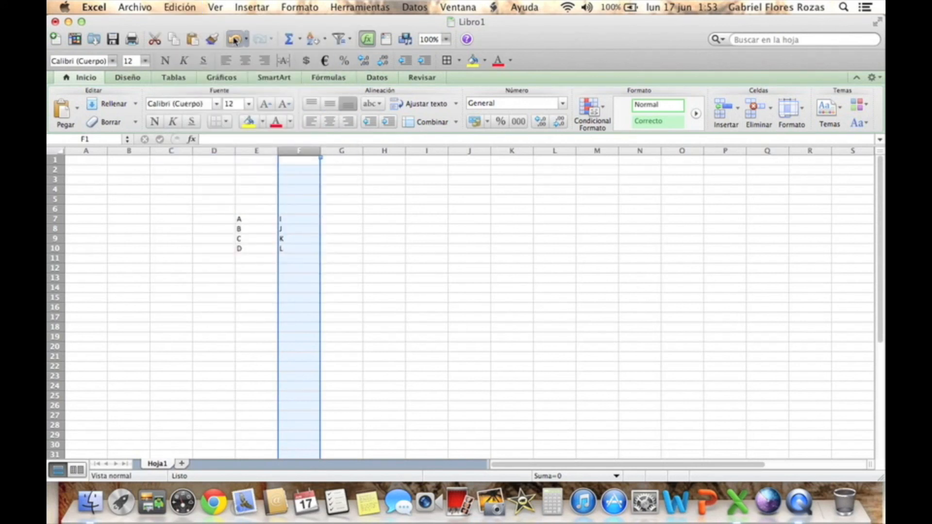